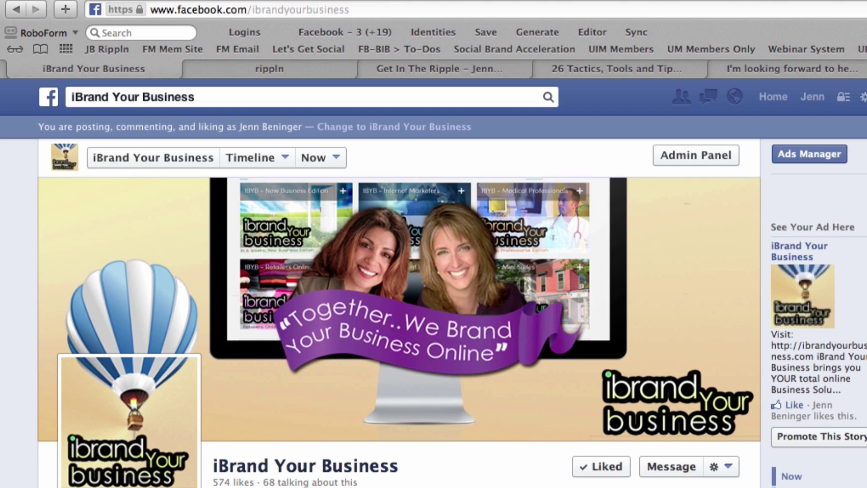
pyautogui.moveTo(323, 419)
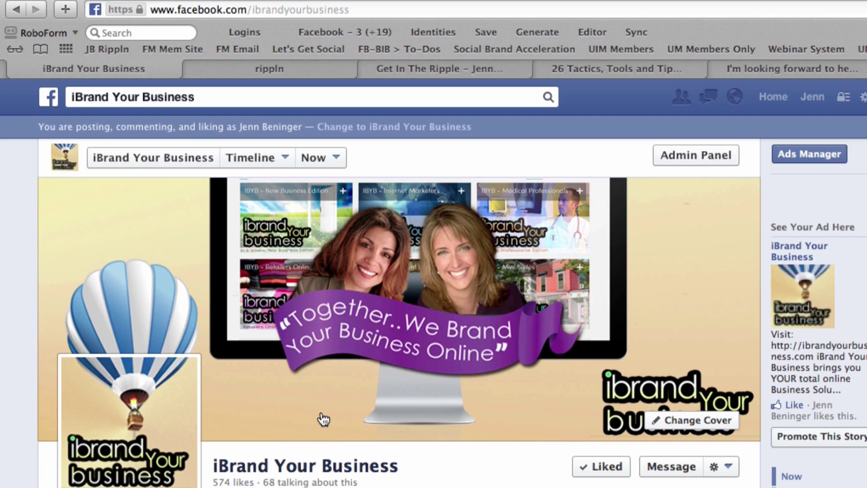
pyautogui.scroll(-5, 323, 419)
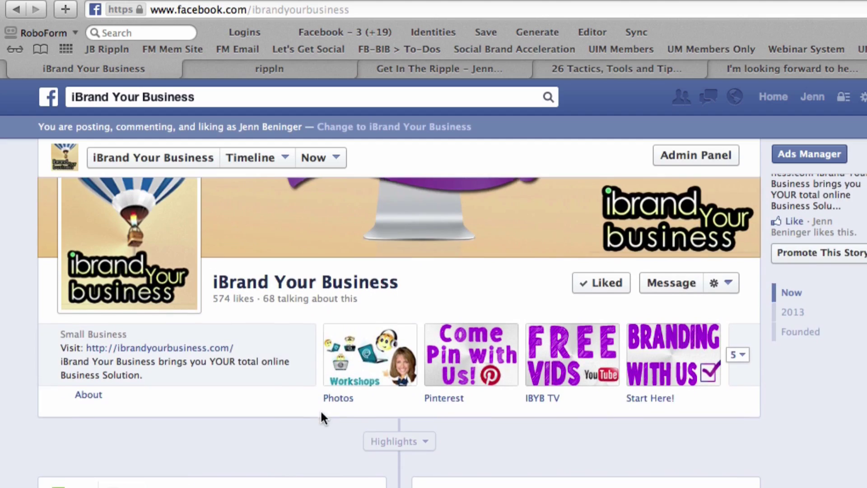
pyautogui.scroll(-1, 323, 418)
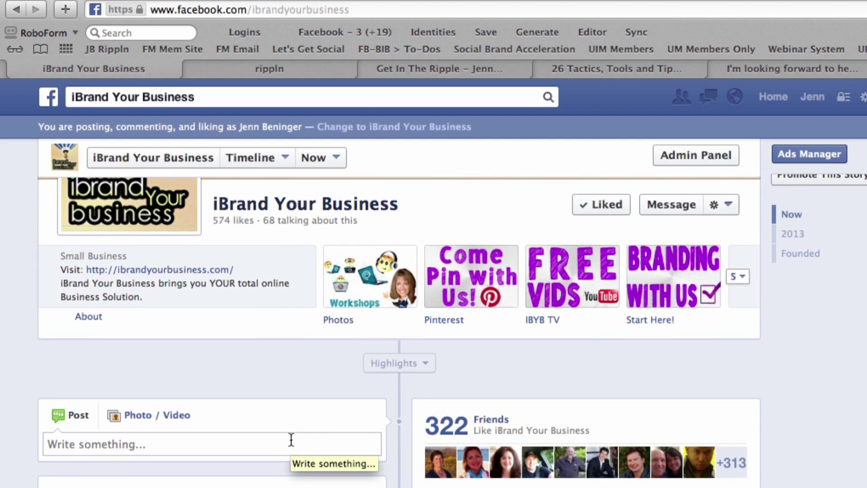
pyautogui.scroll(9, 292, 439)
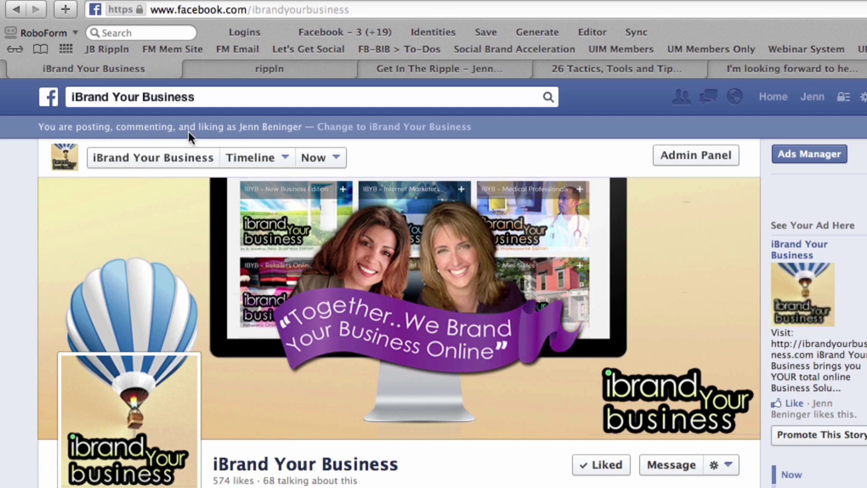
# Start a new post on the iBrand Your Business page with the text "Creating a video right now with".
pyautogui.scroll(-7, 207, 352)
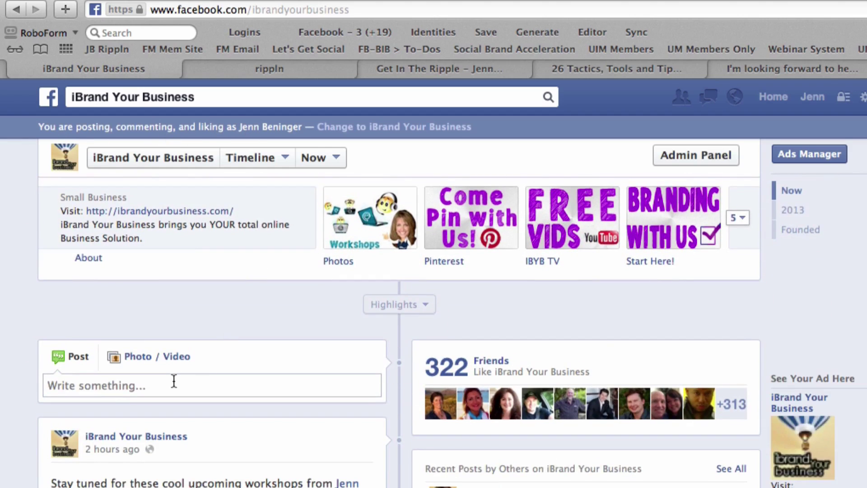
pyautogui.click(175, 381)
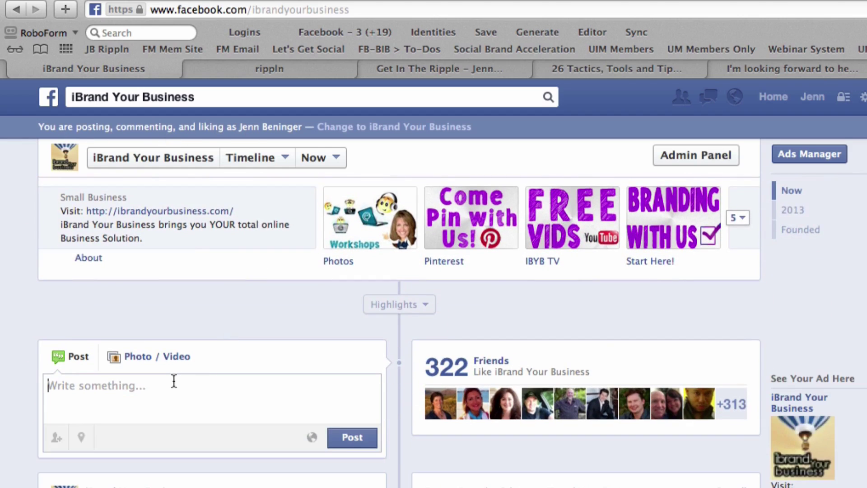
pyautogui.write('Creating a video i')
pyautogui.write('ght no')
pyautogui.press('BackSpace')
pyautogui.press('BackSpace')
pyautogui.press('BackSpace')
pyautogui.press('BackSpace')
pyautogui.press('BackSpace')
pyautogui.press('BackSpace')
pyautogui.press('BackSpace')
pyautogui.write('right now with @')
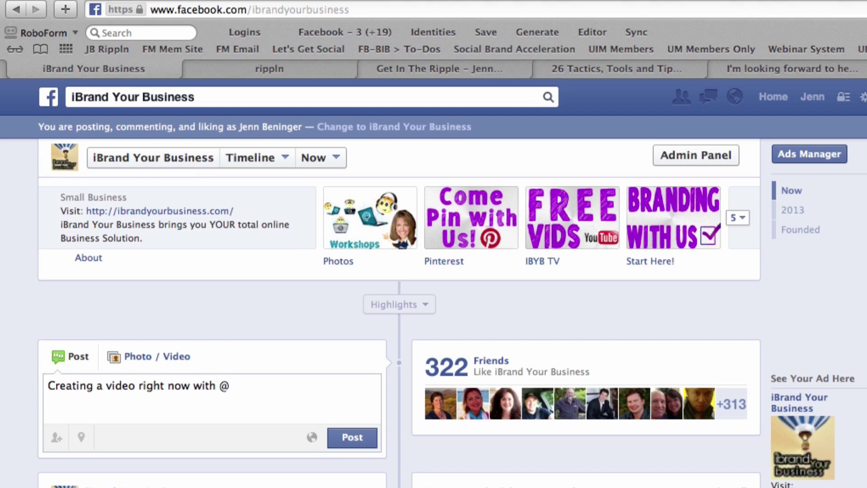
# Tag the friend listed under Gilroy, California in the post and shorten the tag to the first name only.
pyautogui.write('th')
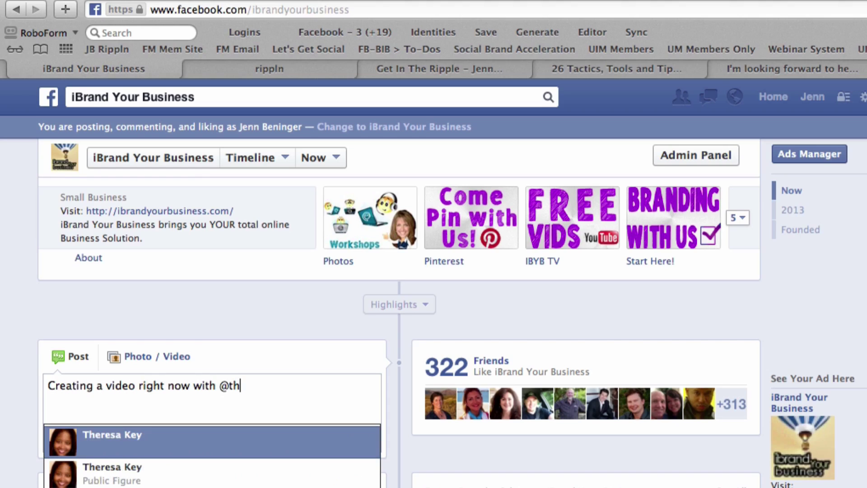
pyautogui.write('ee')
pyautogui.press('BackSpace')
pyautogui.write('r')
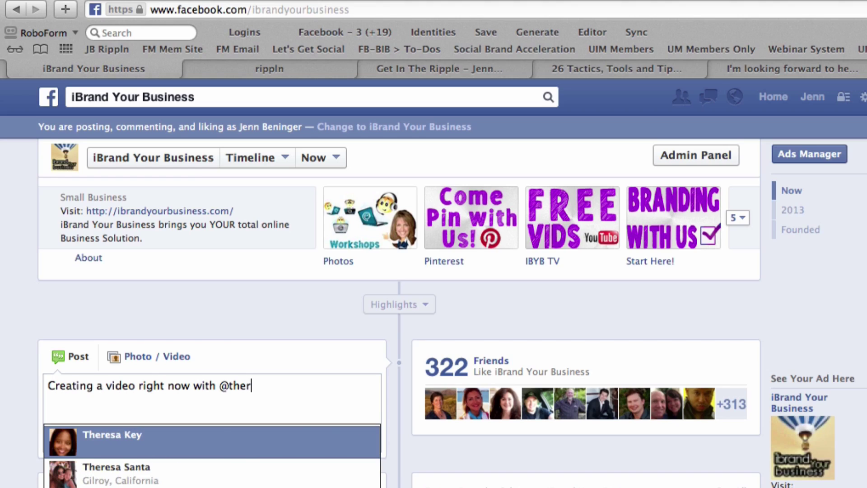
pyautogui.press('Down')
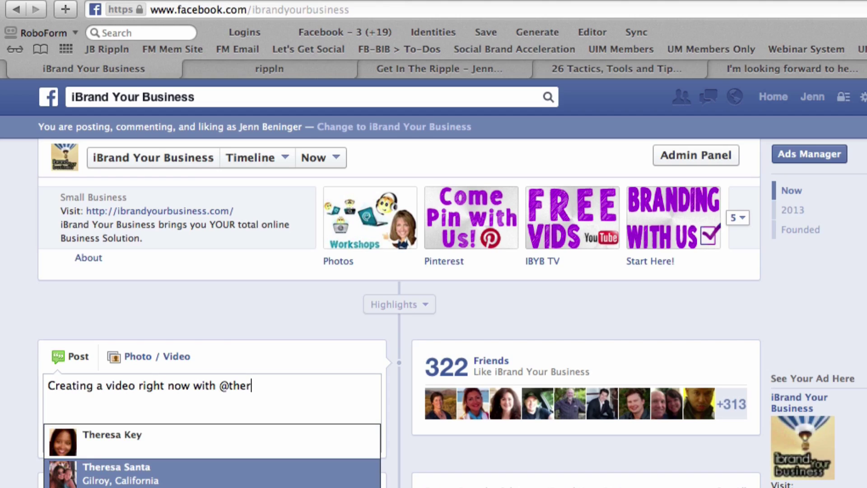
pyautogui.press('Return')
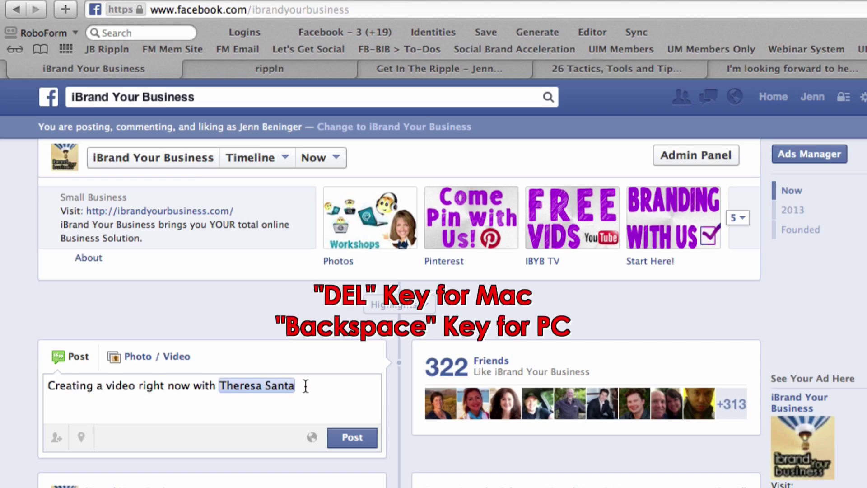
pyautogui.press('BackSpace')
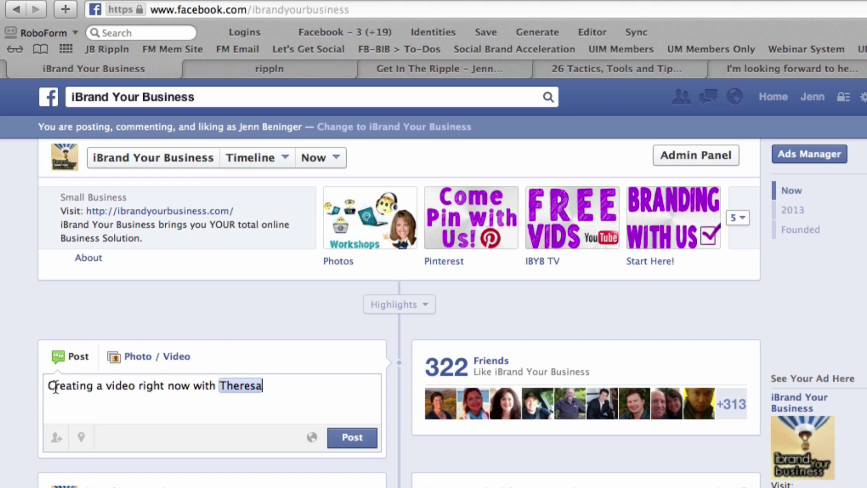
# Complete the post text with "on how to tag people on Facebook! Stay Tuned for the completed video!".
pyautogui.write('on how to ta')
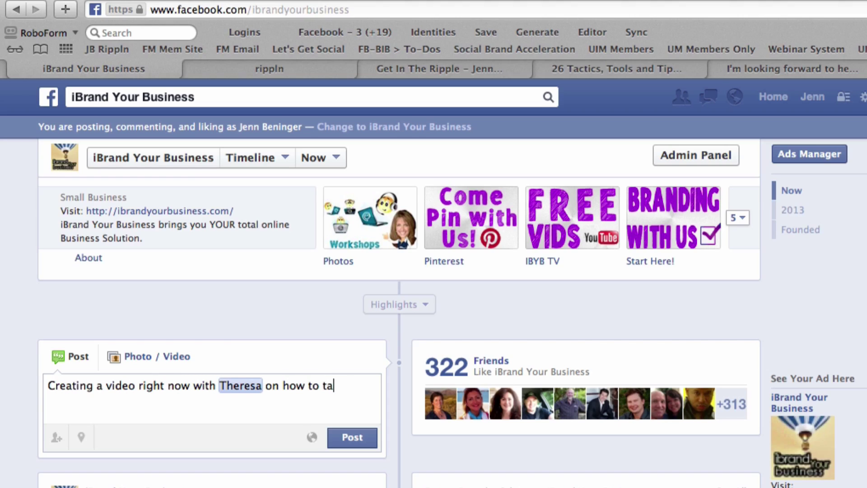
pyautogui.write('g people on Facebook!  Stay Tuned for the completed video!')
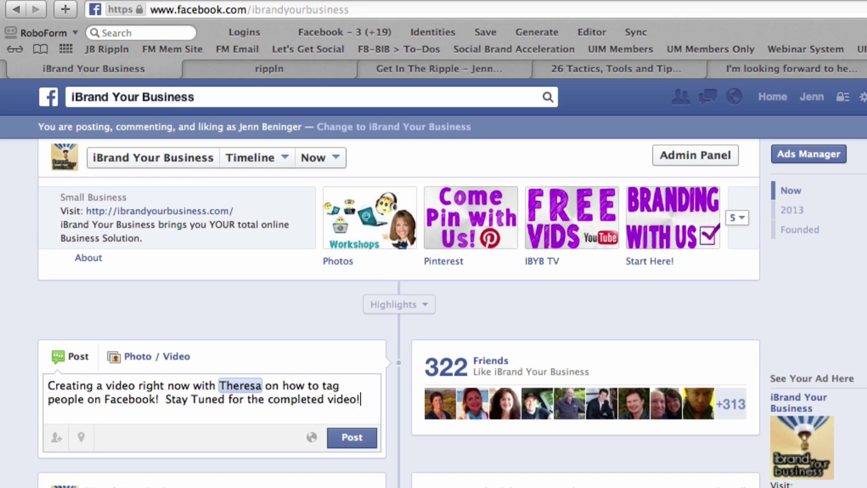
pyautogui.scroll(5, 327, 359)
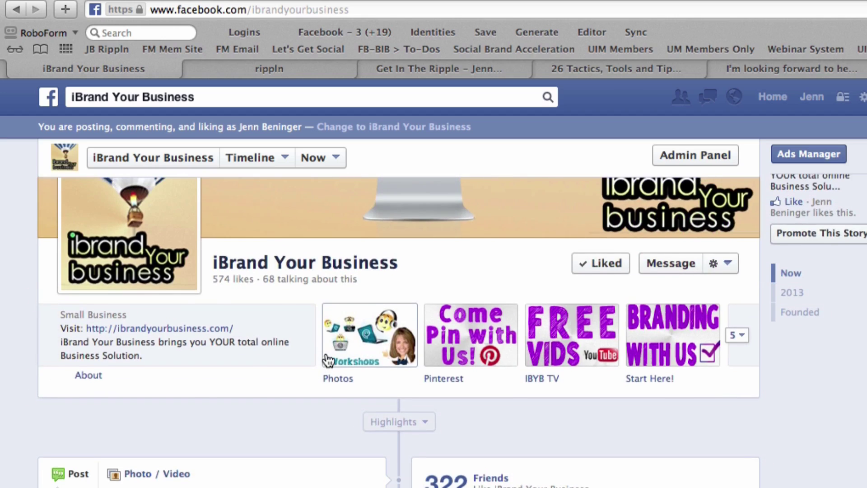
pyautogui.scroll(-5, 327, 360)
pyautogui.doubleClick(247, 384)
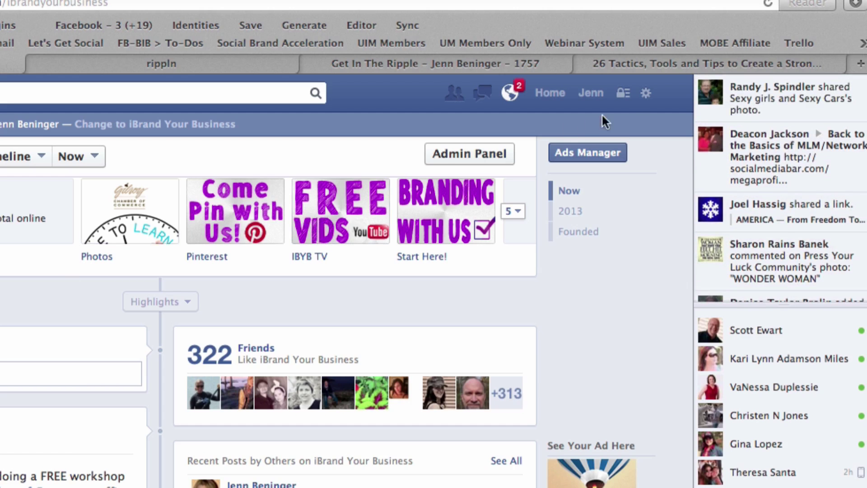
# Open the account's Timeline and Tagging settings to review who can tag and post on the timeline.
pyautogui.click(648, 95)
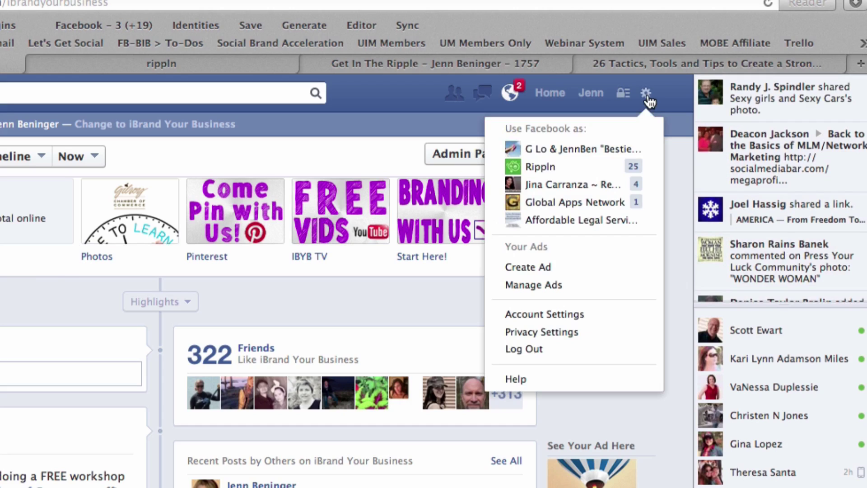
pyautogui.click(579, 317)
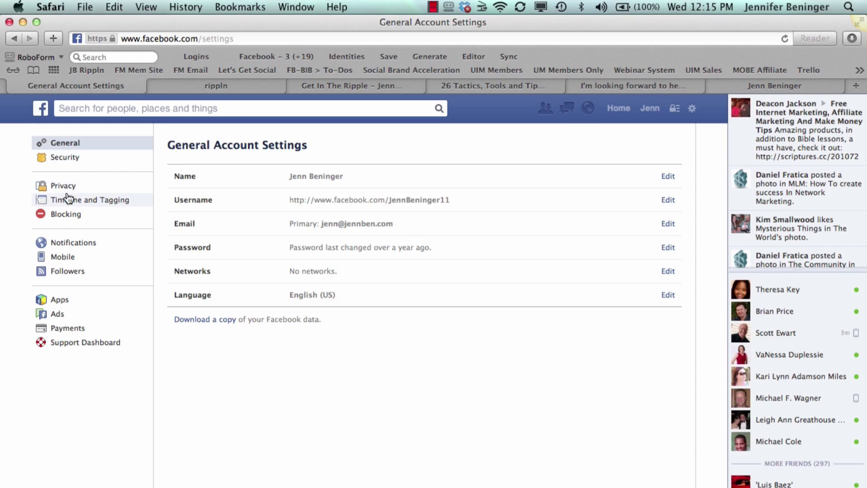
pyautogui.click(67, 203)
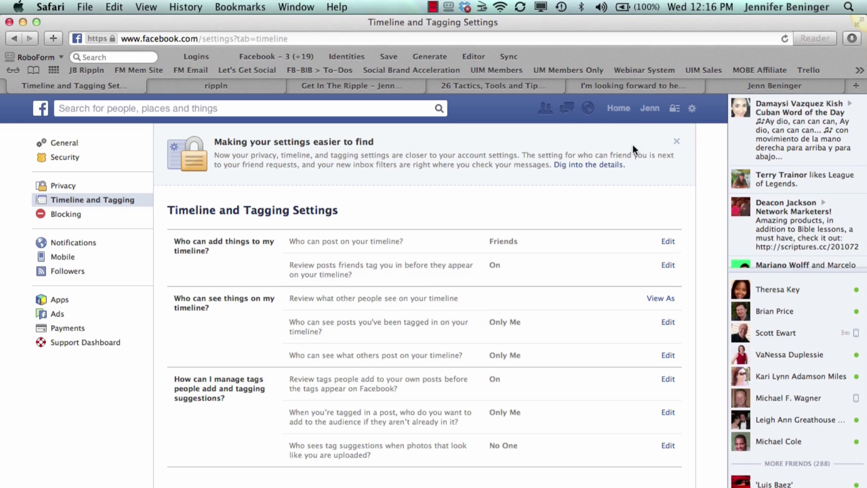
# Return to the iBrand Your Business page through the link in the personal profile's About section.
pyautogui.click(650, 113)
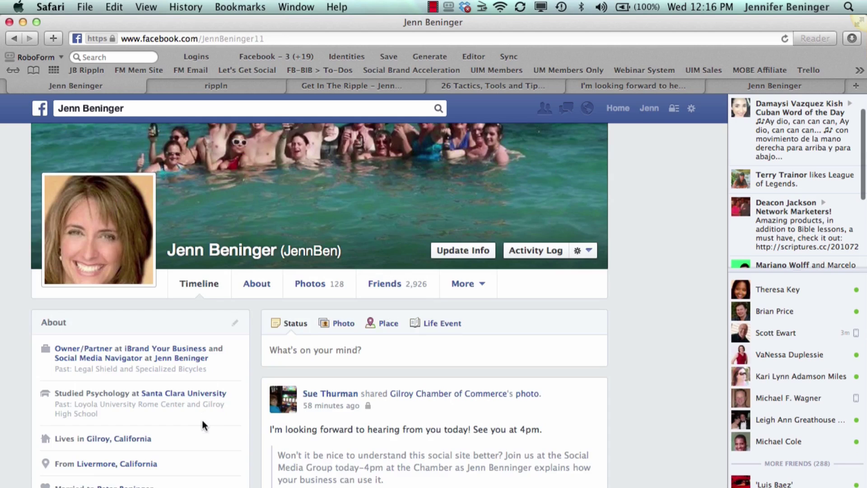
pyautogui.click(179, 352)
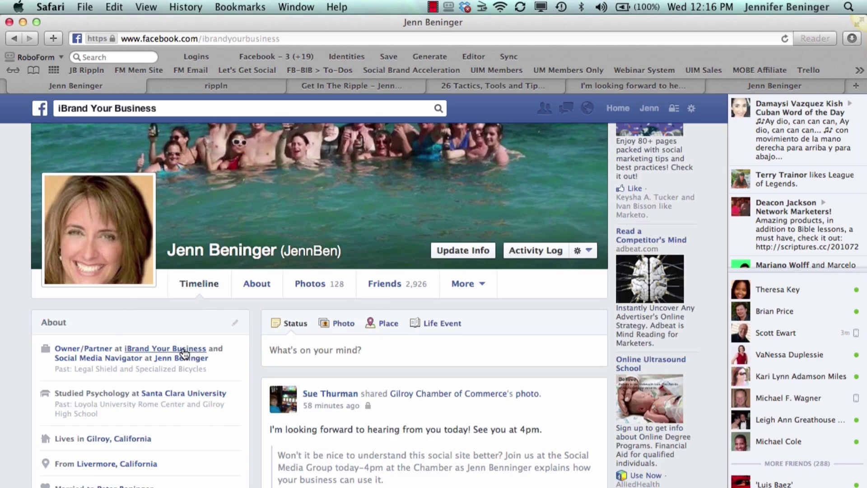
pyautogui.scroll(-10, 225, 407)
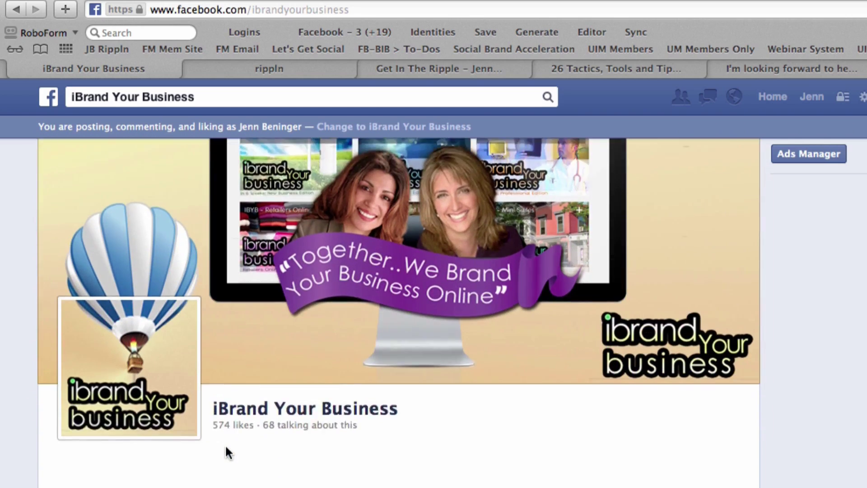
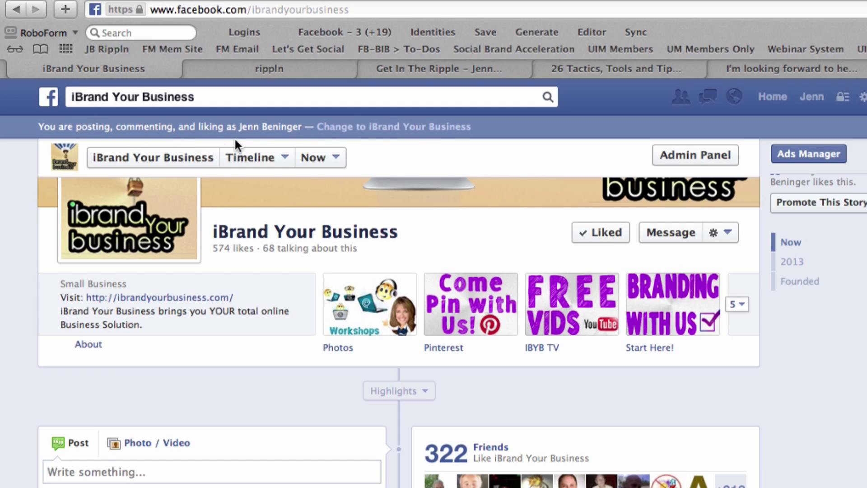
# Switch the posting identity from the personal profile to the iBrand Your Business page.
pyautogui.click(347, 128)
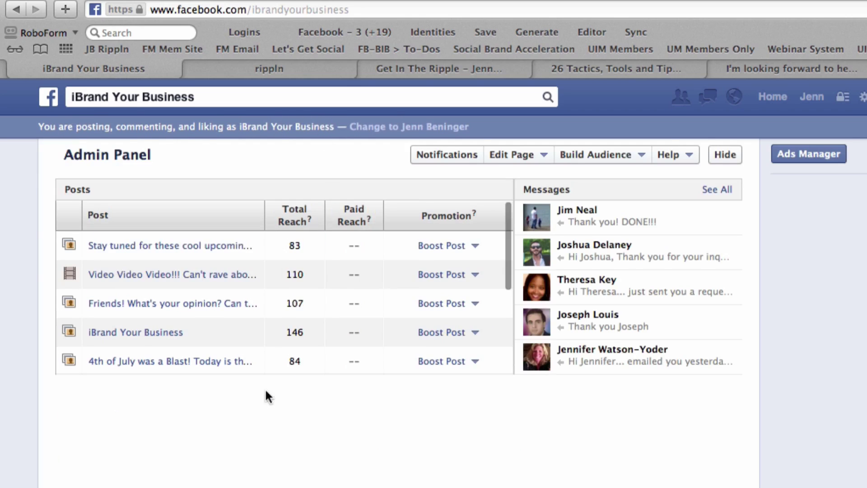
pyautogui.scroll(-10, 272, 348)
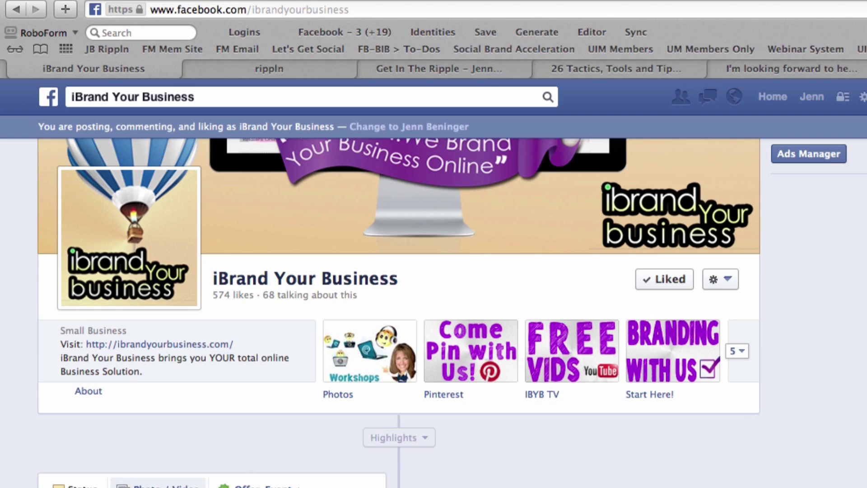
pyautogui.scroll(-3, 134, 375)
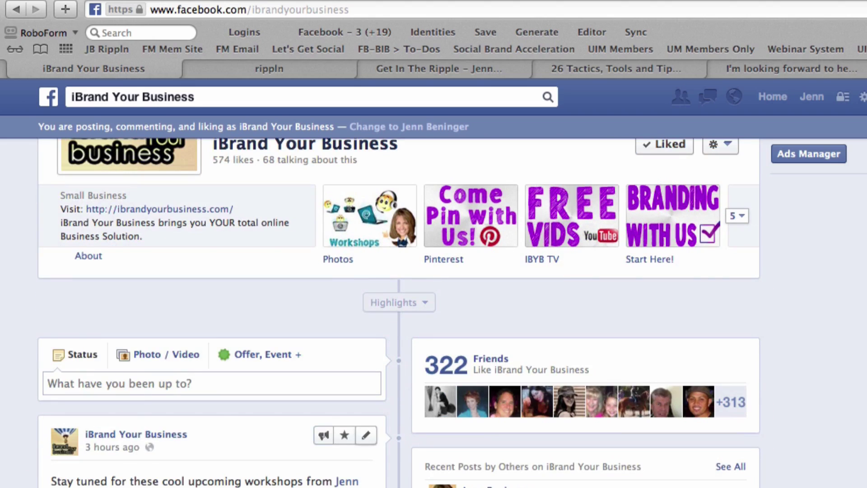
# Start a status as the page: "Creating an awesome video on how to tag on facebook and want to give a shout out to".
pyautogui.click(133, 385)
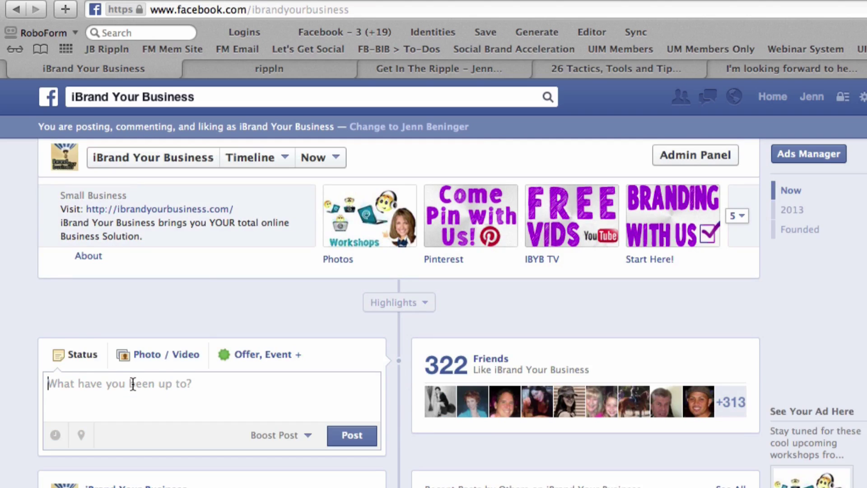
pyautogui.write('Cr')
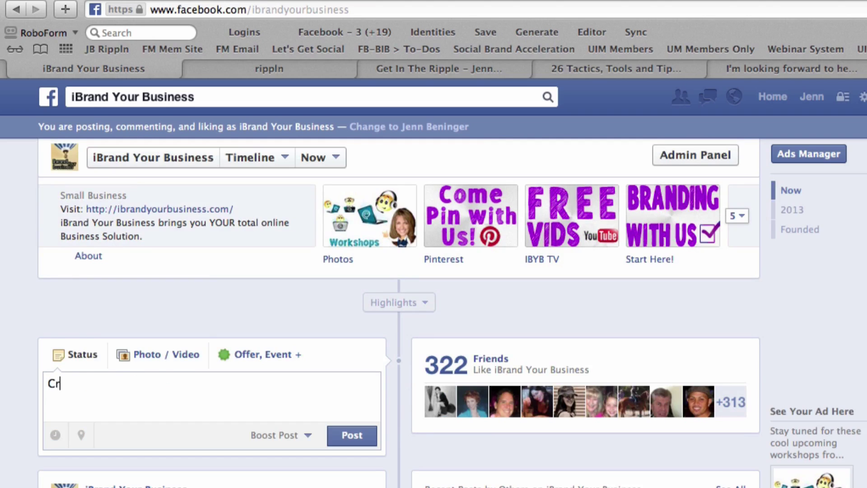
pyautogui.write('eating an awe')
pyautogui.write('some video')
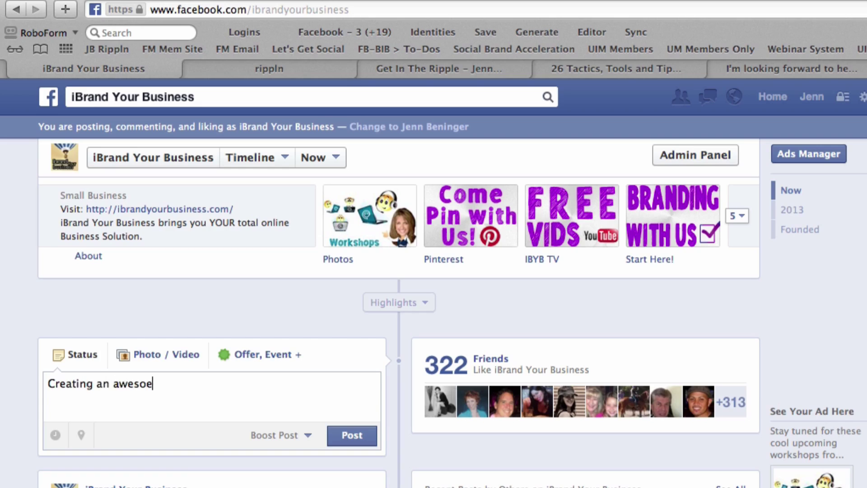
pyautogui.write(' on')
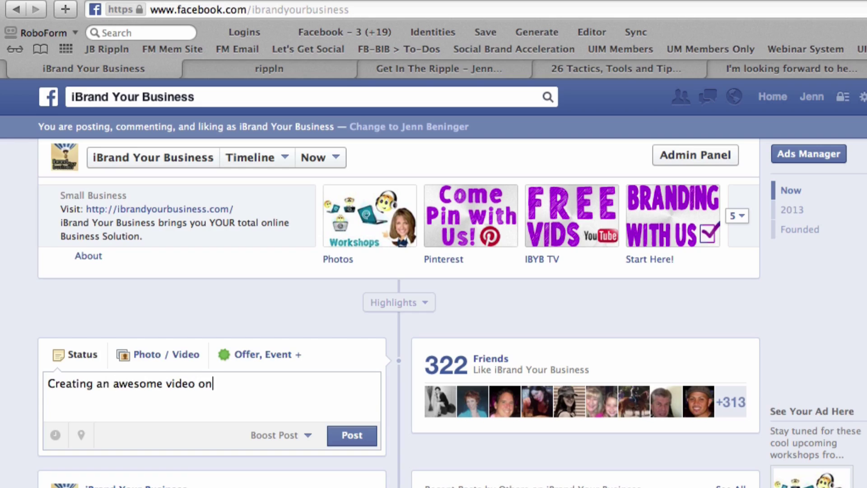
pyautogui.write(' how to tag on facebook and ')
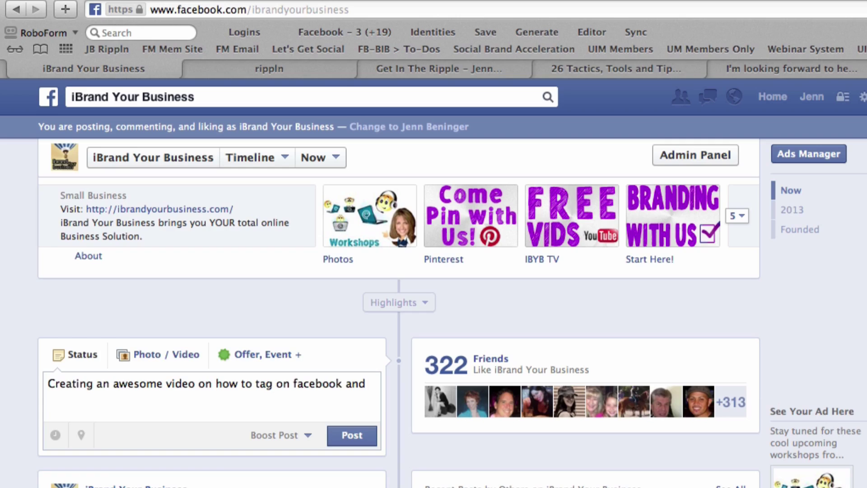
pyautogui.write('want to give a shout out to')
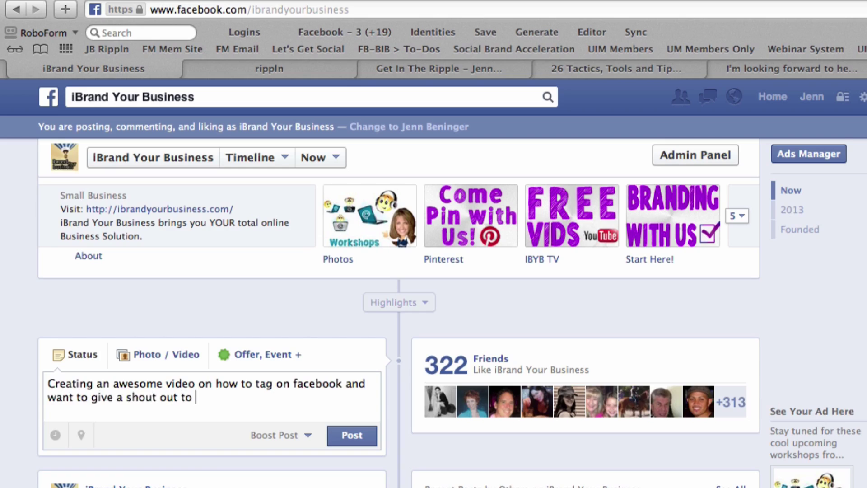
# Tag the business person's page suggested for "@j" and end the status with "for the training.".
pyautogui.write(' @j')
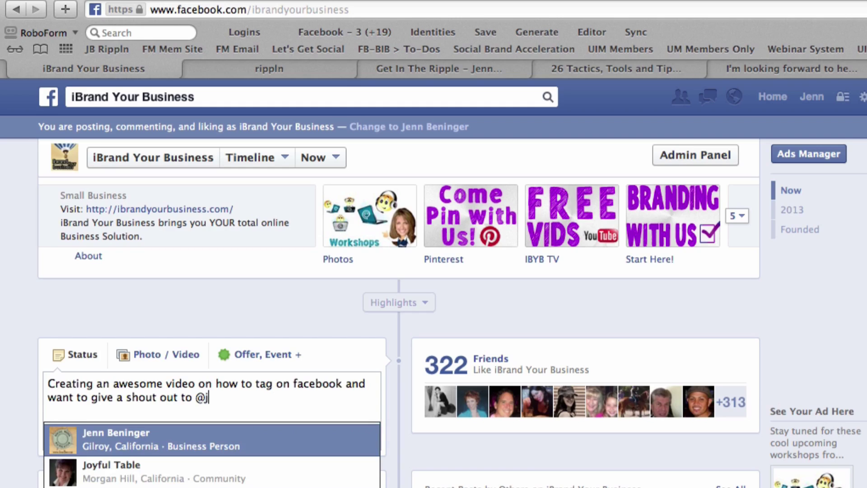
pyautogui.click(145, 440)
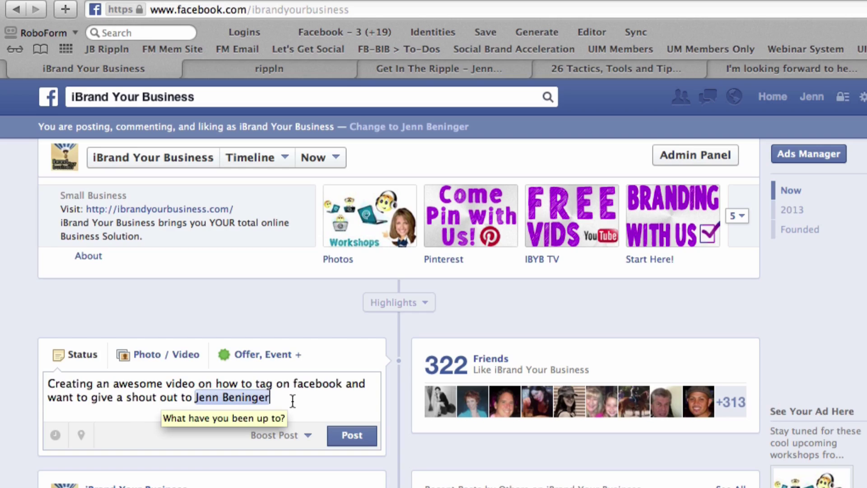
pyautogui.write('for the training.')
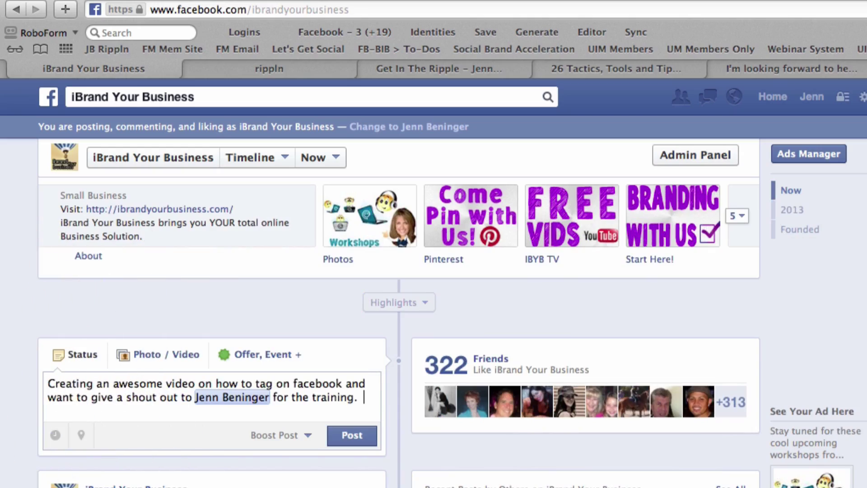
pyautogui.click(553, 2)
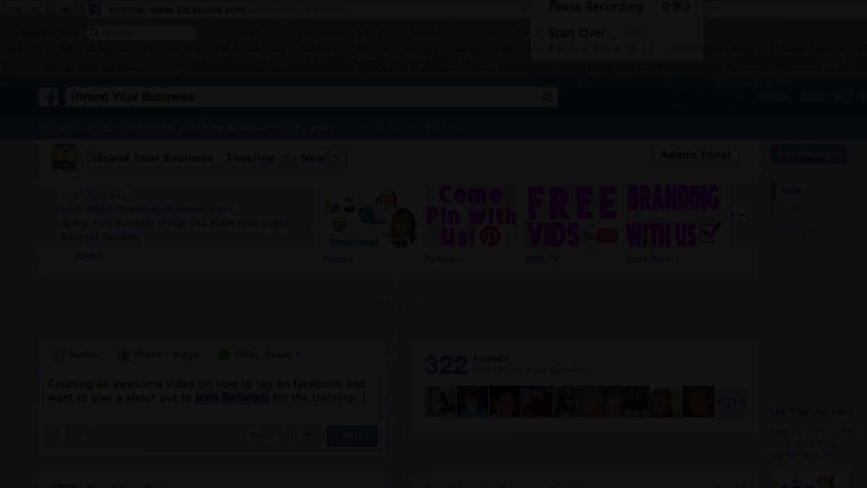